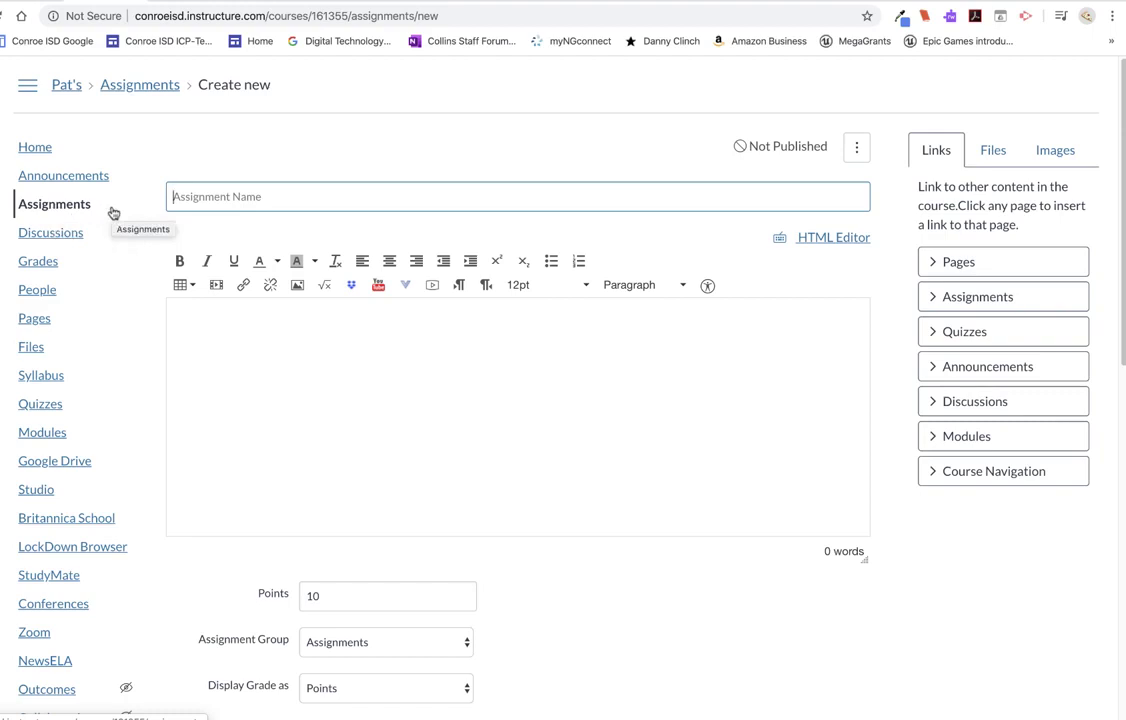
Name the new assignment "Practice for Turning in A Google Slide Presentation".
{"action": "left_click", "coordinate": [212, 197]}
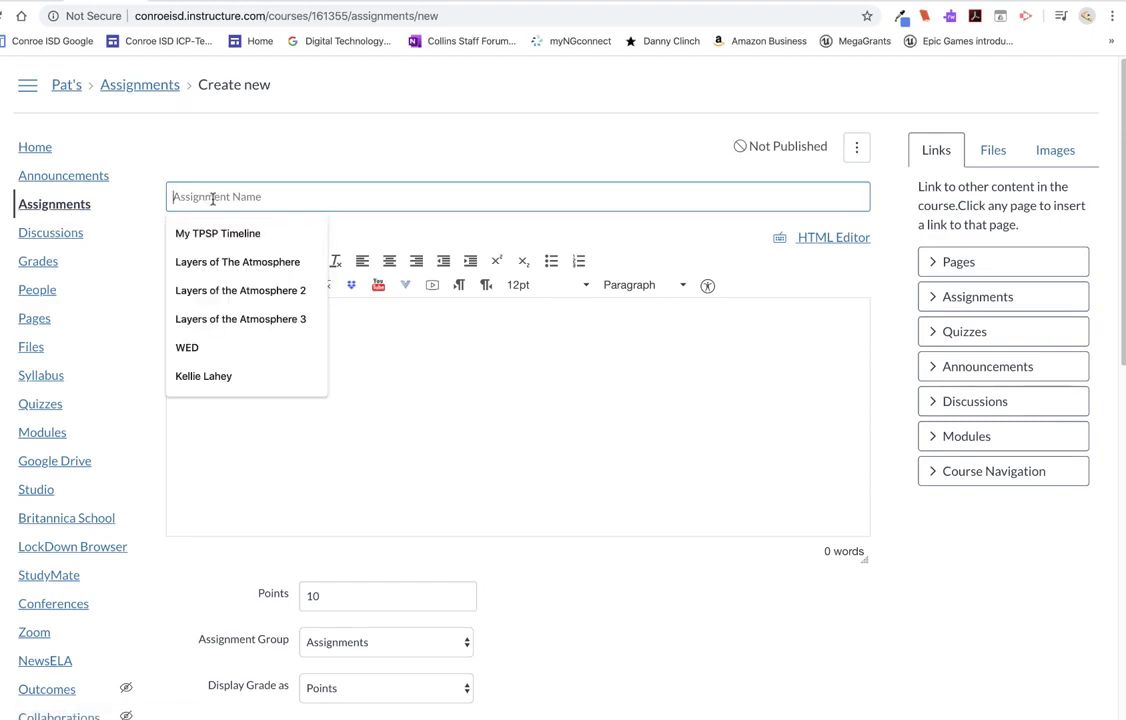
{"action": "type", "text": "Practive"}
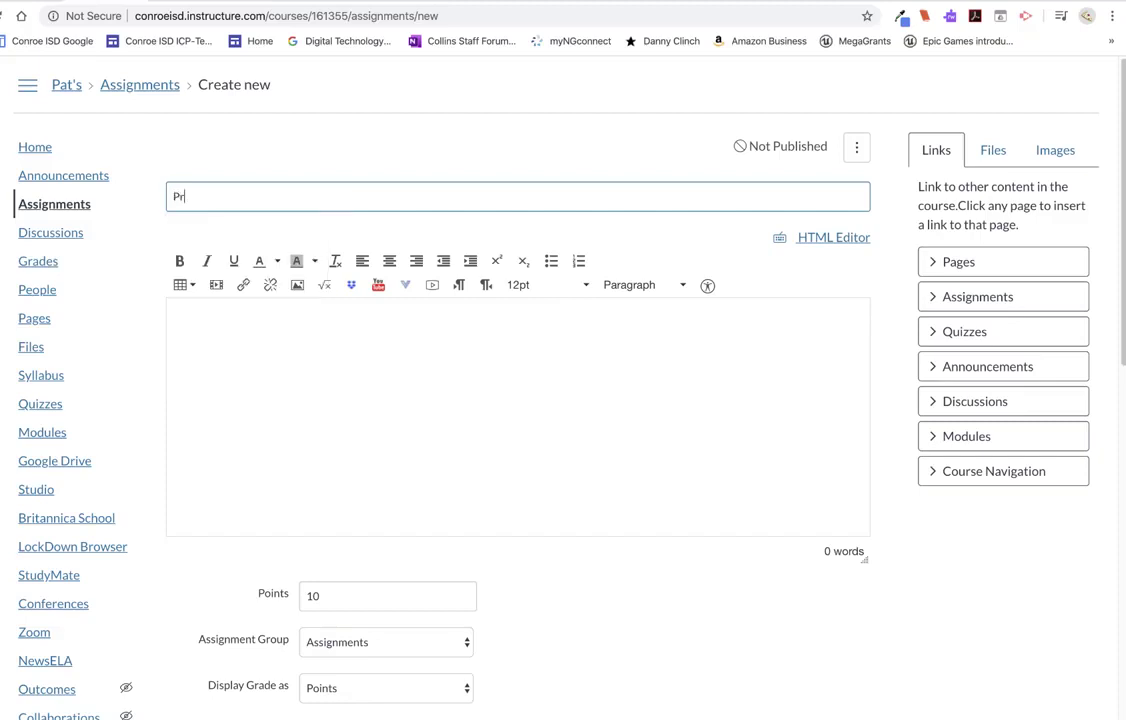
{"action": "key", "text": "BackSpace"}
{"action": "key", "text": "BackSpace"}
{"action": "type", "text": "ce for Turning "}
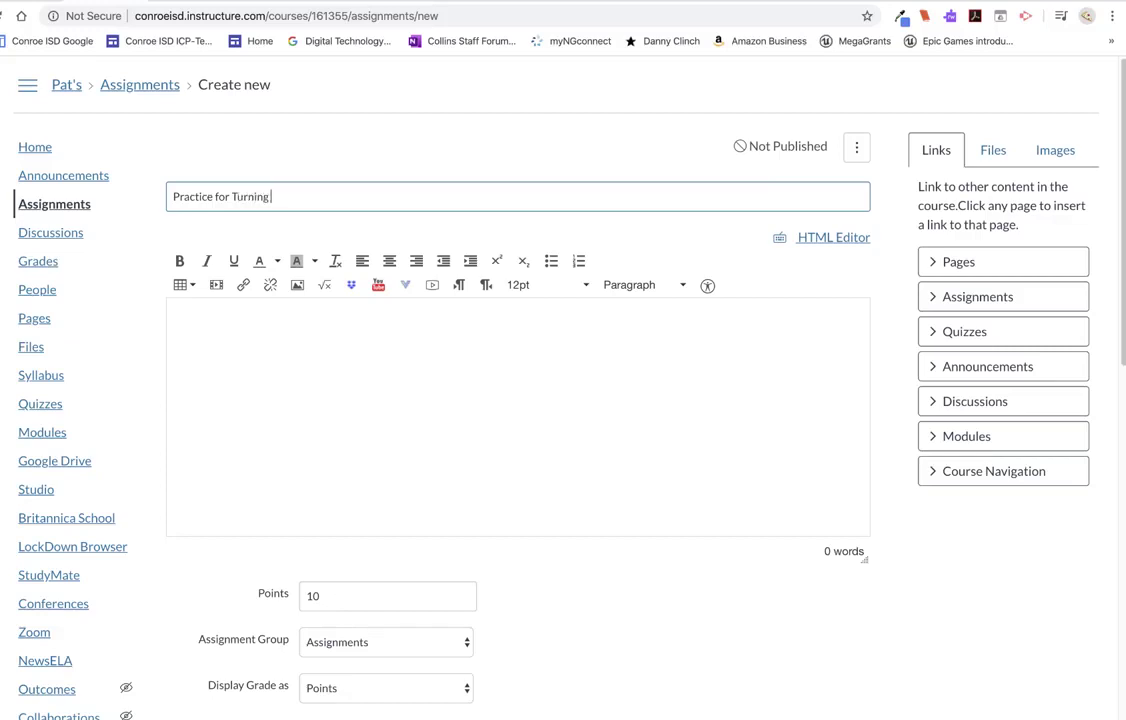
{"action": "type", "text": "in A Google Slide Pre"}
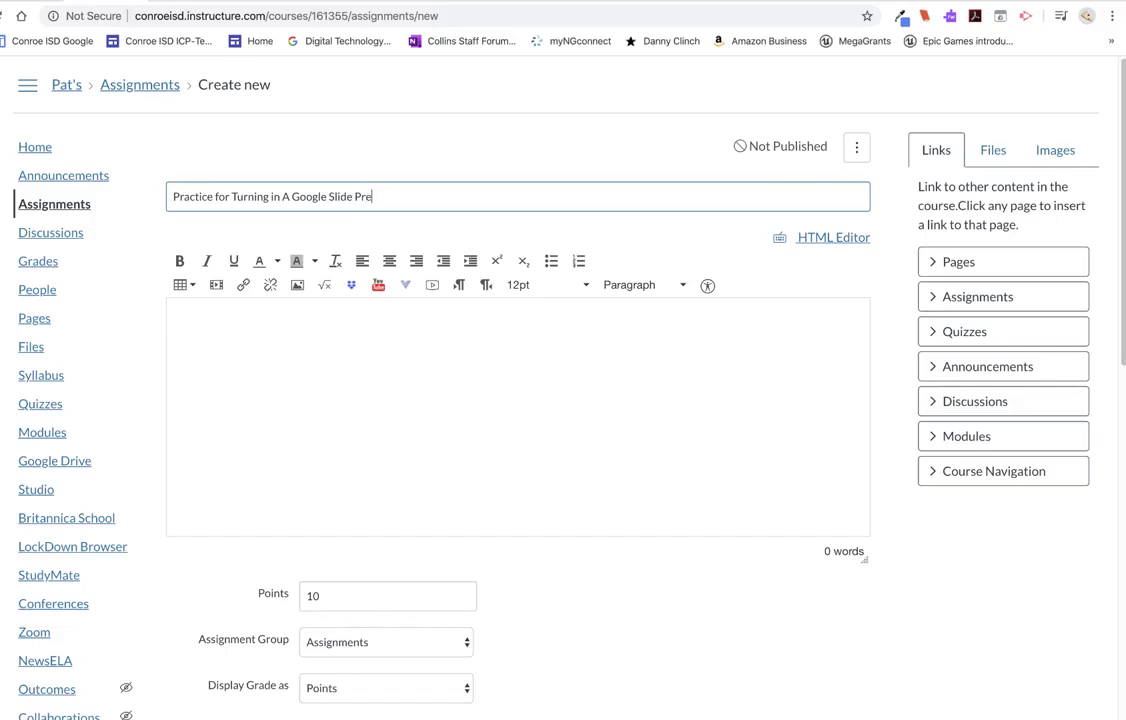
{"action": "type", "text": "sentation"}
Fill the assignment description with the placeholder text "afgadfdfhafgadfg".
{"action": "left_click", "coordinate": [209, 320]}
{"action": "type", "text": "a"}
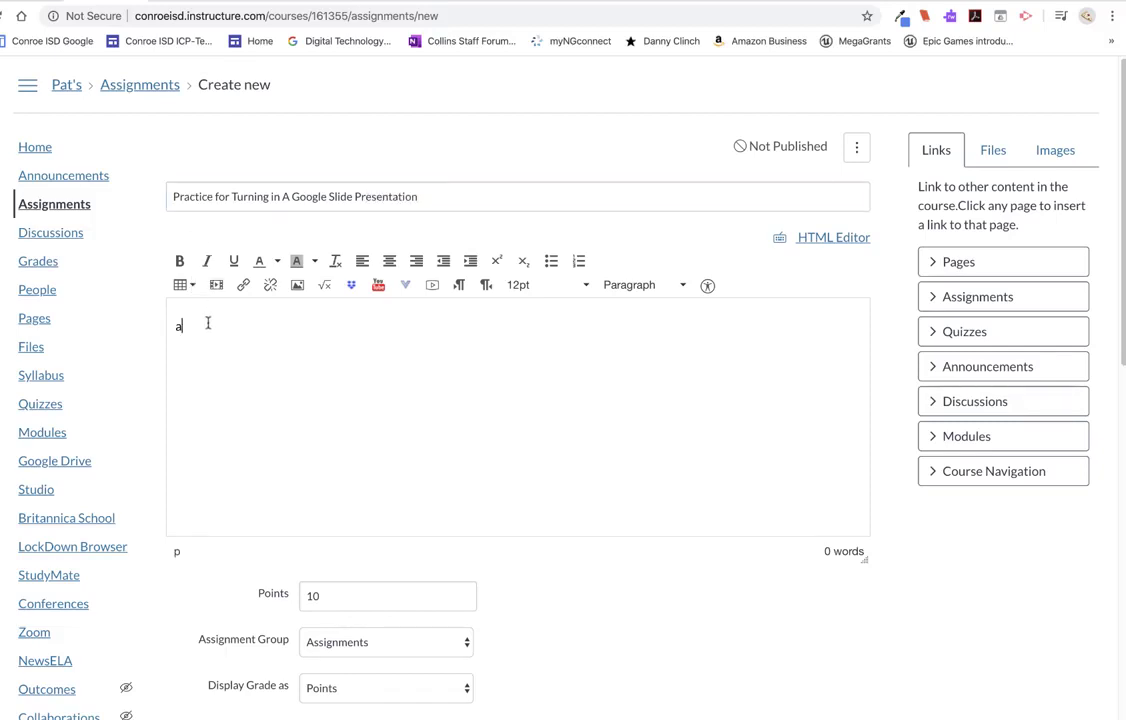
{"action": "type", "text": "fgadfdfhafgadfg"}
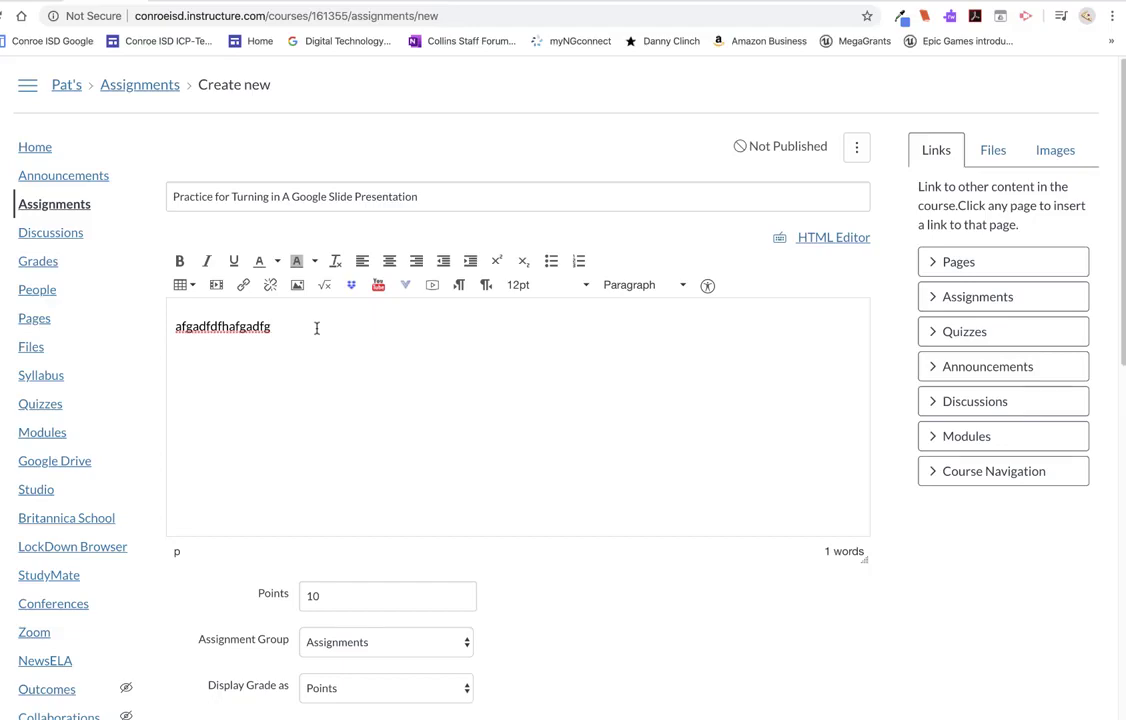
Choose Online as the assignment's submission type, with Website URL as the entry option.
{"action": "scroll", "coordinate": [558, 580], "scroll_direction": "down", "scroll_amount": 3}
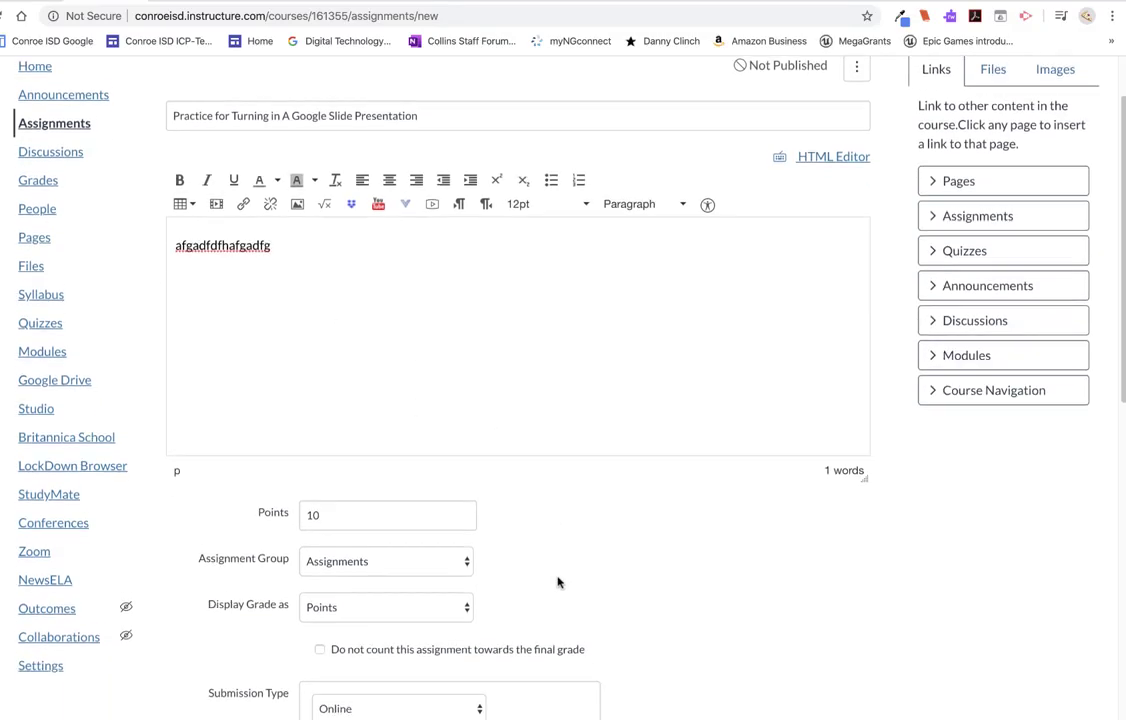
{"action": "scroll", "coordinate": [558, 581], "scroll_direction": "down", "scroll_amount": 1}
{"action": "scroll", "coordinate": [558, 581], "scroll_direction": "down", "scroll_amount": 3}
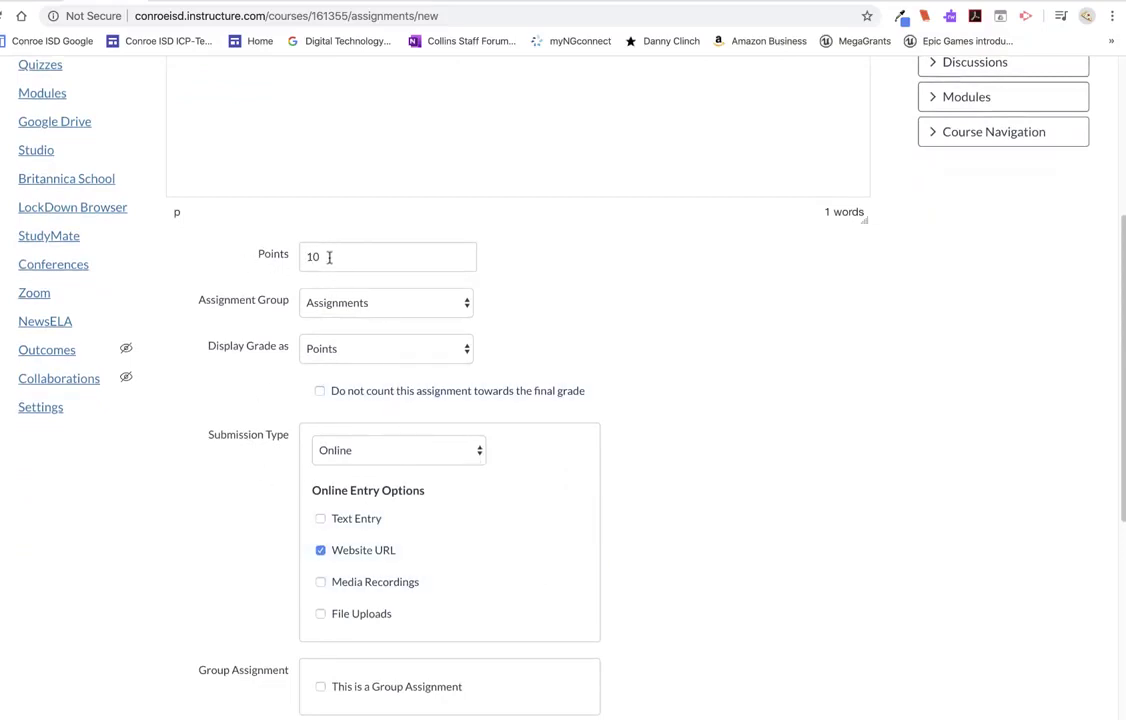
{"action": "left_click", "coordinate": [359, 455]}
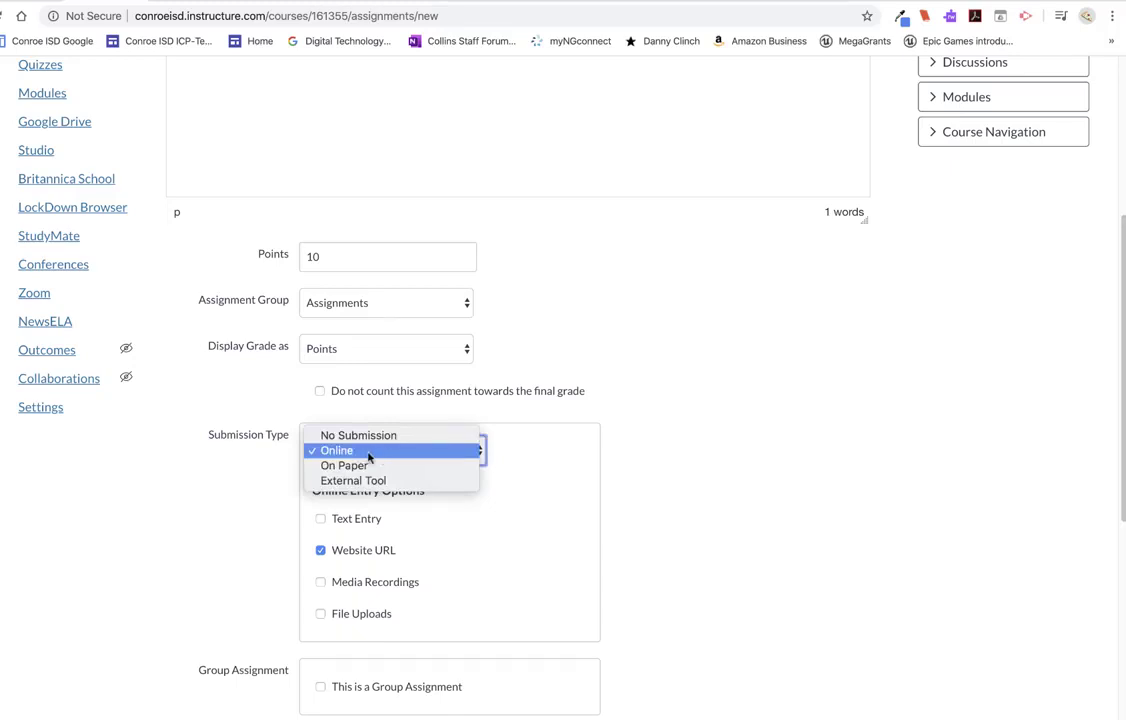
{"action": "left_click", "coordinate": [368, 452]}
Save and publish the assignment for everyone, leaving the due and availability dates blank.
{"action": "scroll", "coordinate": [440, 502], "scroll_direction": "down", "scroll_amount": 3}
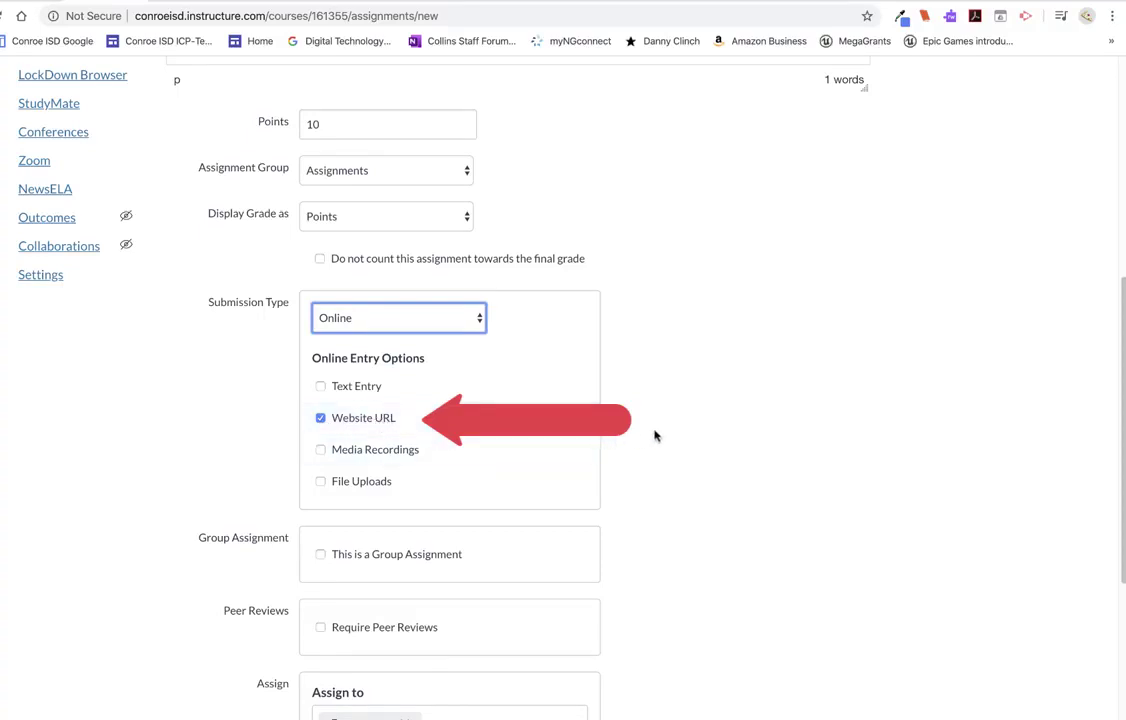
{"action": "scroll", "coordinate": [655, 436], "scroll_direction": "down", "scroll_amount": 5}
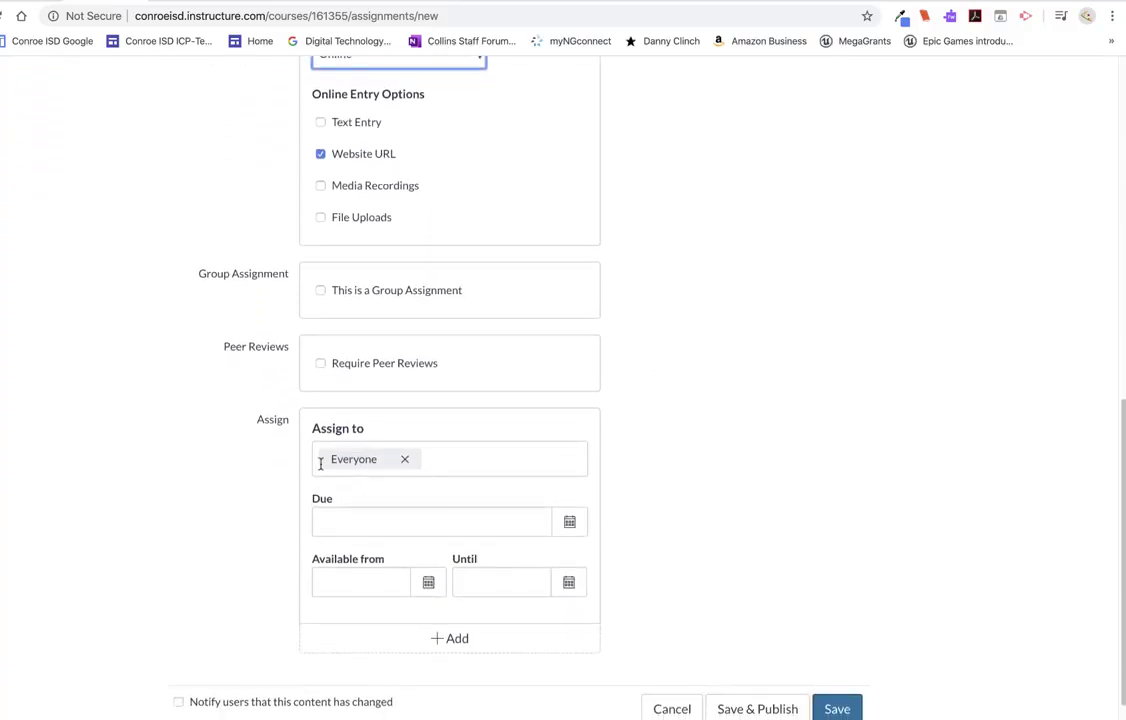
{"action": "left_click", "coordinate": [368, 523]}
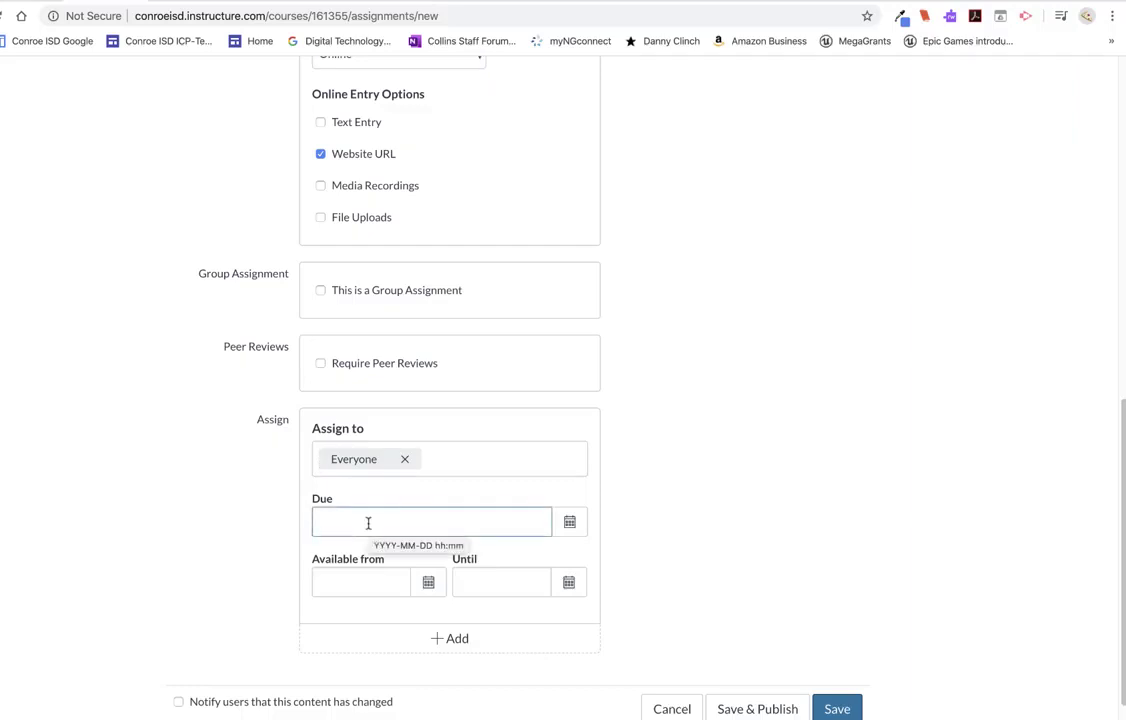
{"action": "left_click", "coordinate": [478, 588]}
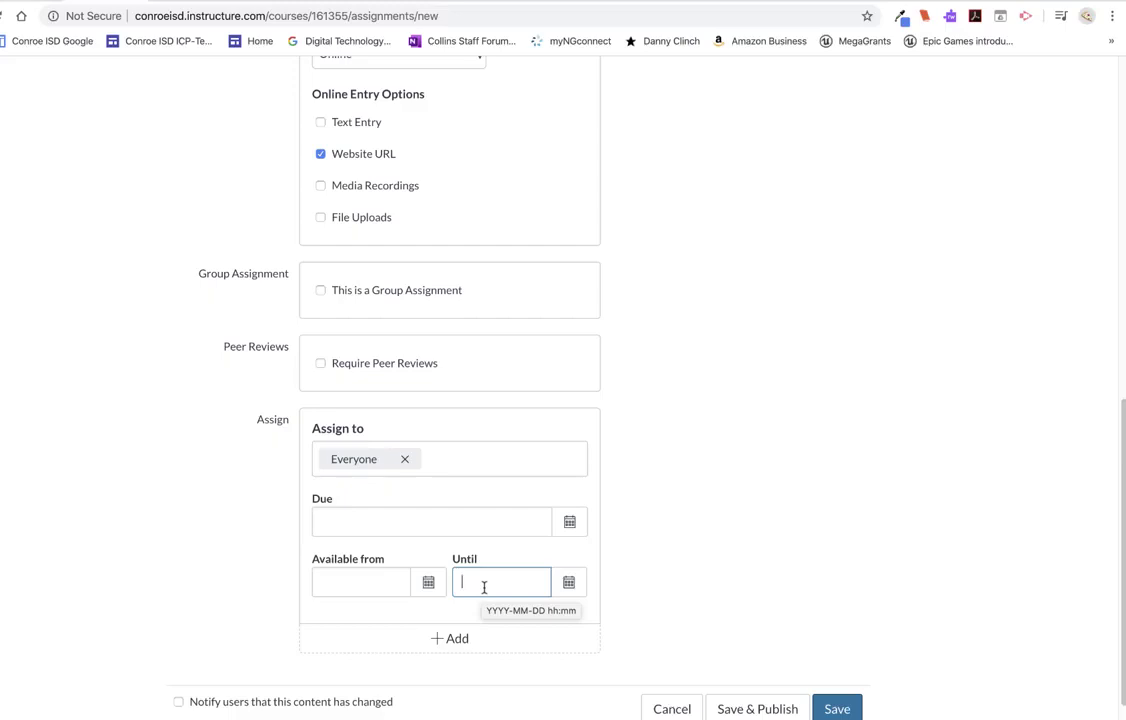
{"action": "left_click", "coordinate": [359, 523]}
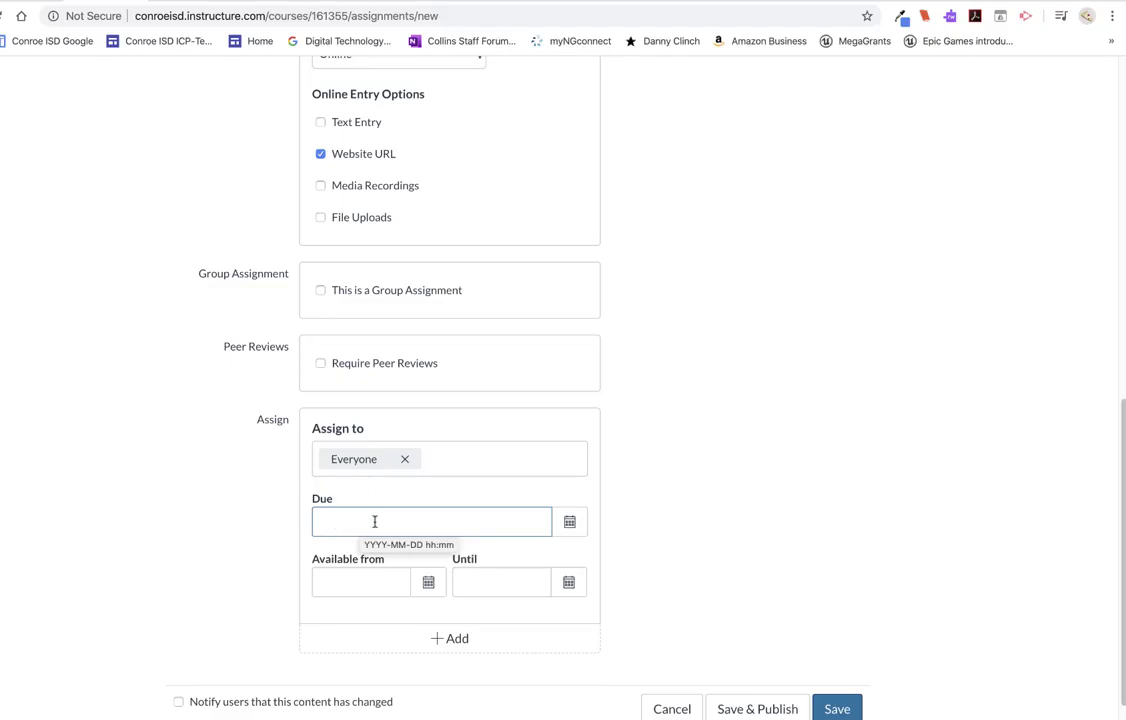
{"action": "scroll", "coordinate": [800, 555], "scroll_direction": "down", "scroll_amount": 1}
{"action": "scroll", "coordinate": [800, 555], "scroll_direction": "down", "scroll_amount": 1}
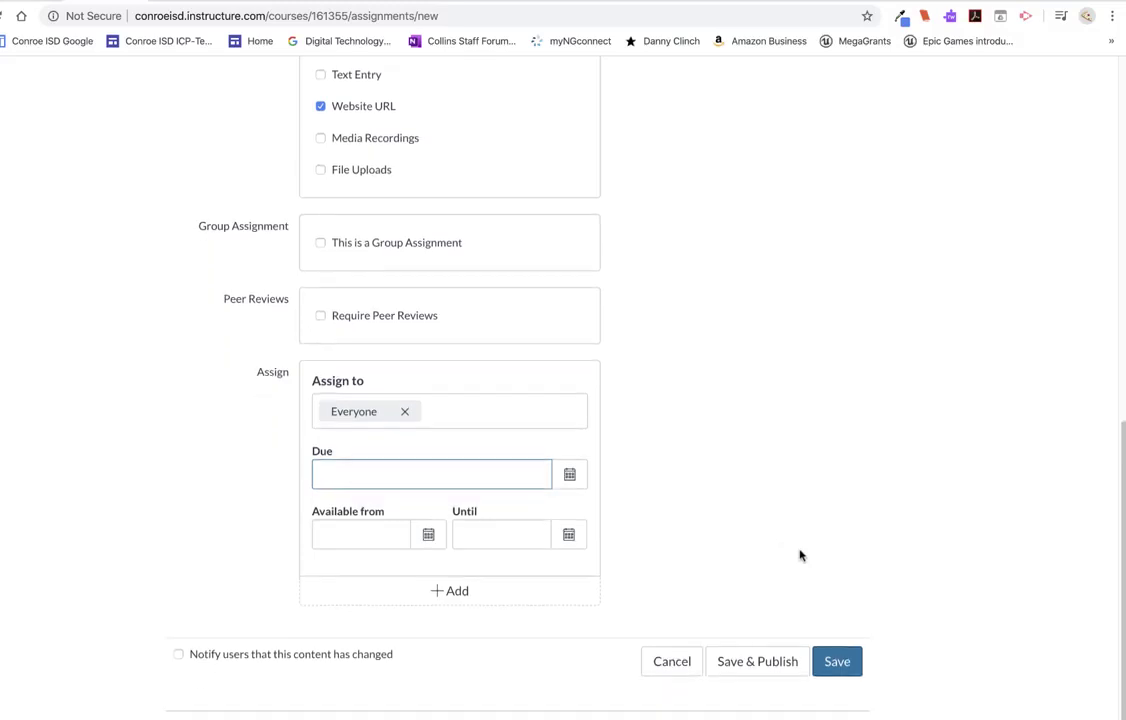
{"action": "left_click", "coordinate": [753, 665]}
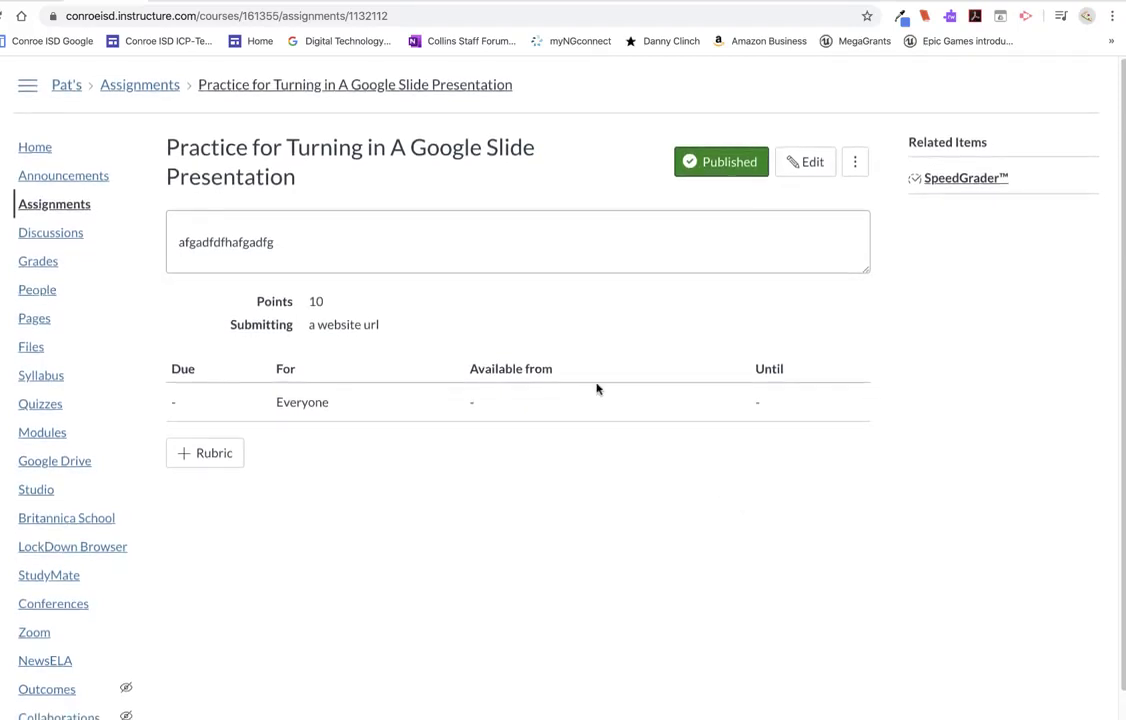
Enter Student View from the course home page and open the assignment "Practice for Turning in A Google Slide Presentation".
{"action": "left_click", "coordinate": [34, 148]}
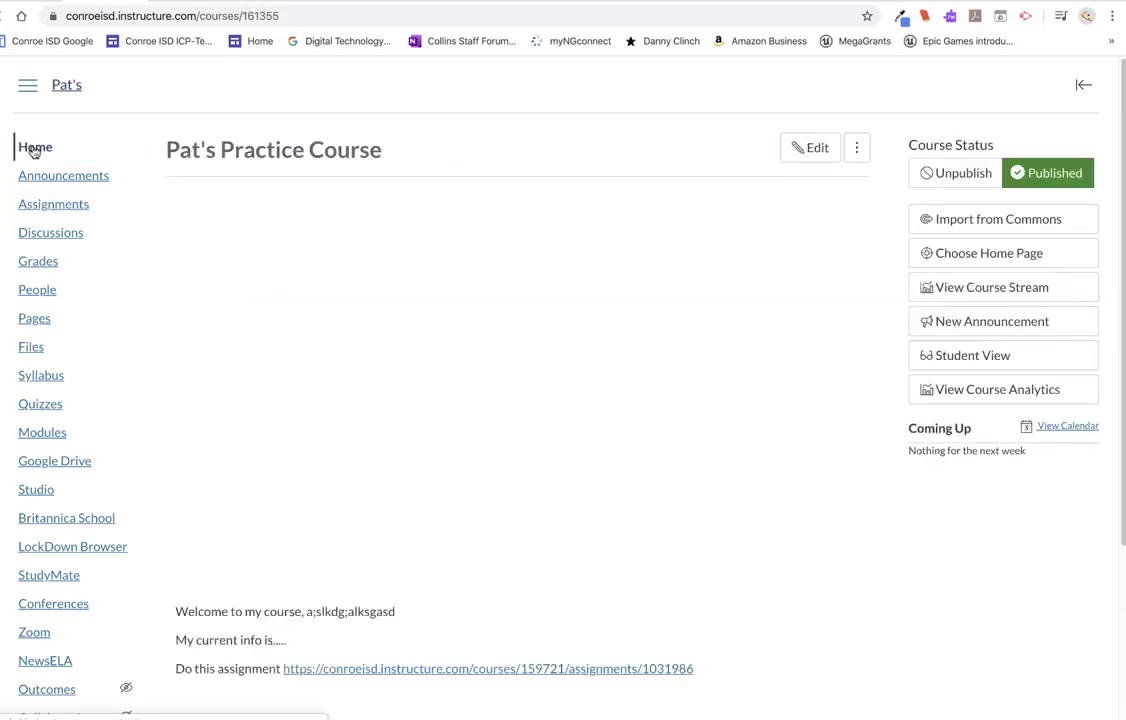
{"action": "left_click", "coordinate": [970, 357]}
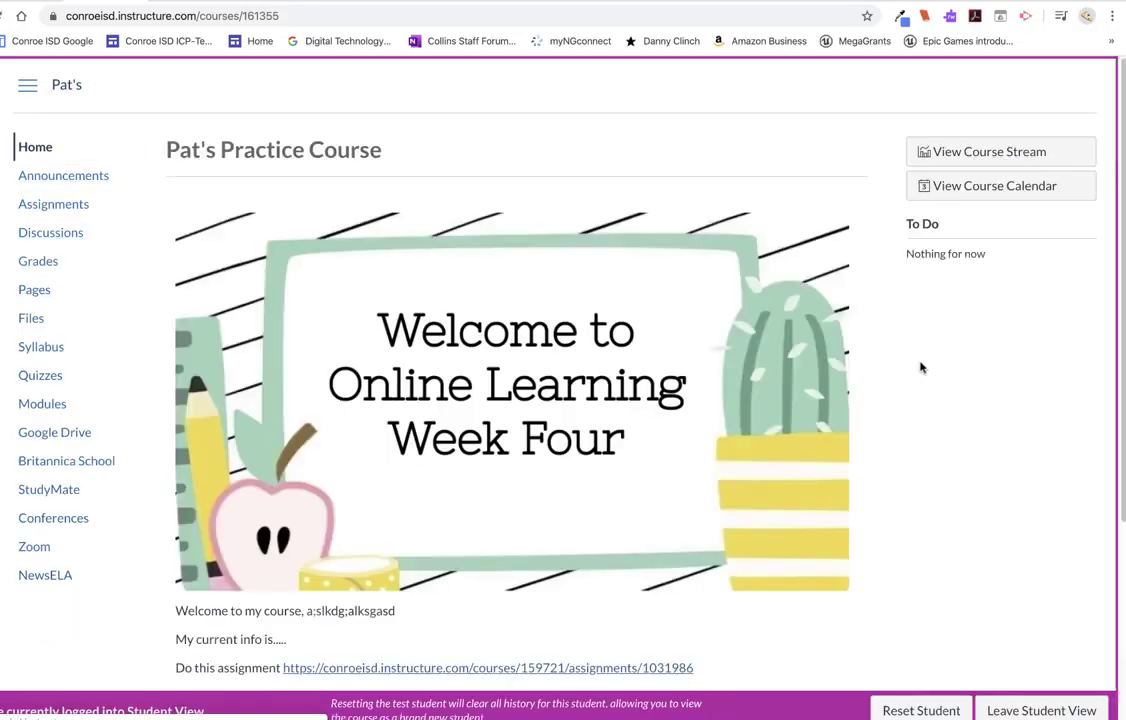
{"action": "left_click", "coordinate": [58, 206]}
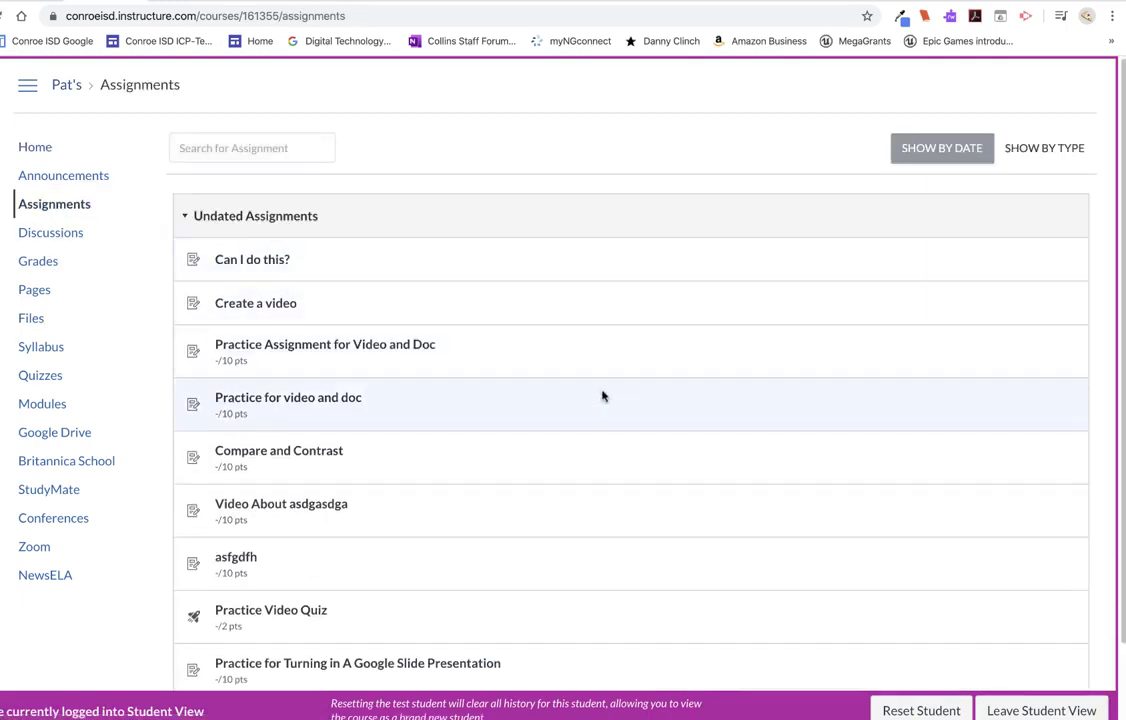
{"action": "scroll", "coordinate": [603, 395], "scroll_direction": "down", "scroll_amount": 2}
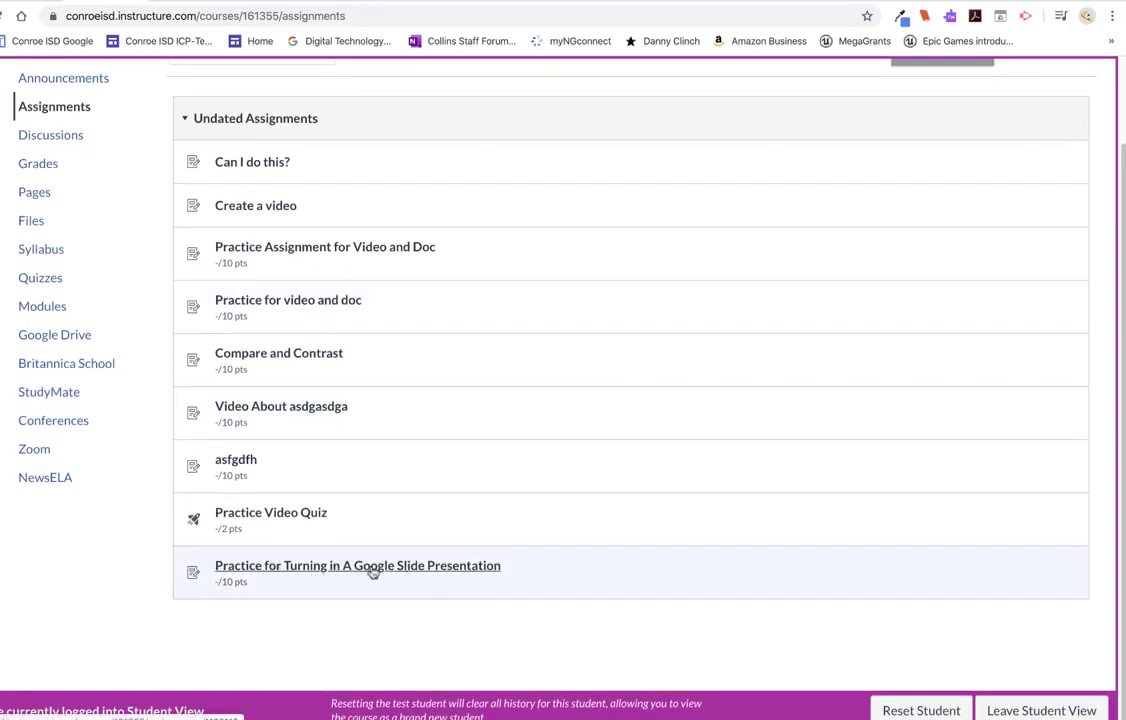
{"action": "left_click", "coordinate": [372, 567]}
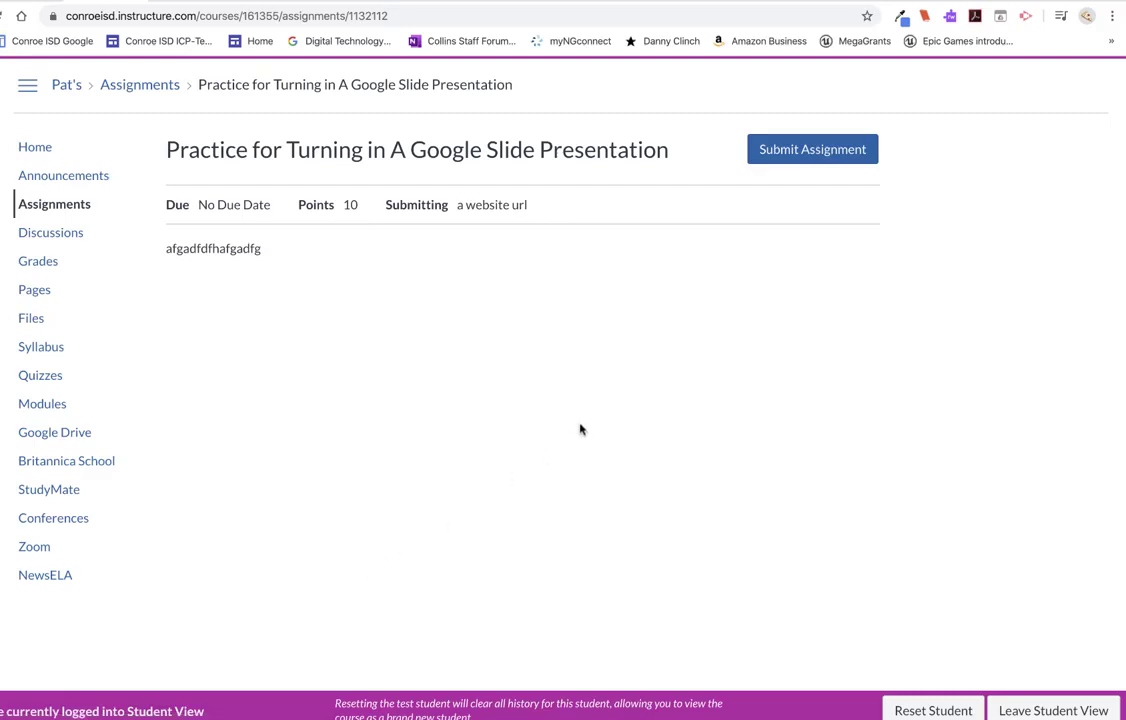
Preview the assignment's Website URL submission form as a student and leave Student View without submitting.
{"action": "left_click", "coordinate": [840, 153]}
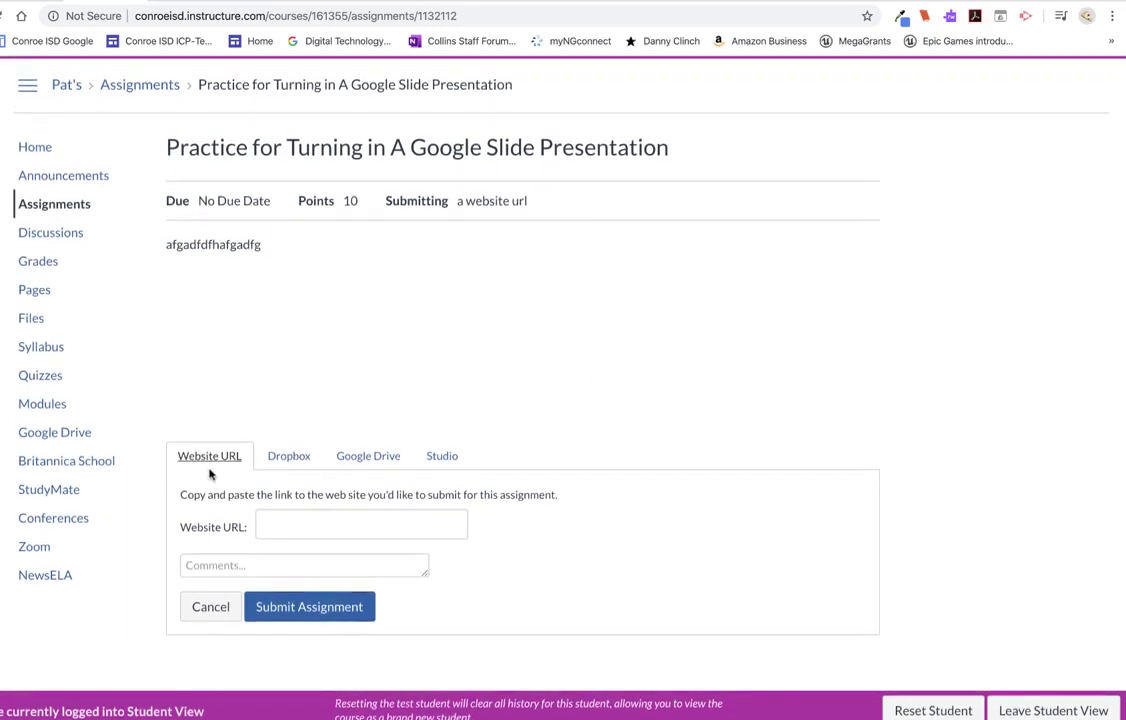
{"action": "left_click", "coordinate": [276, 525]}
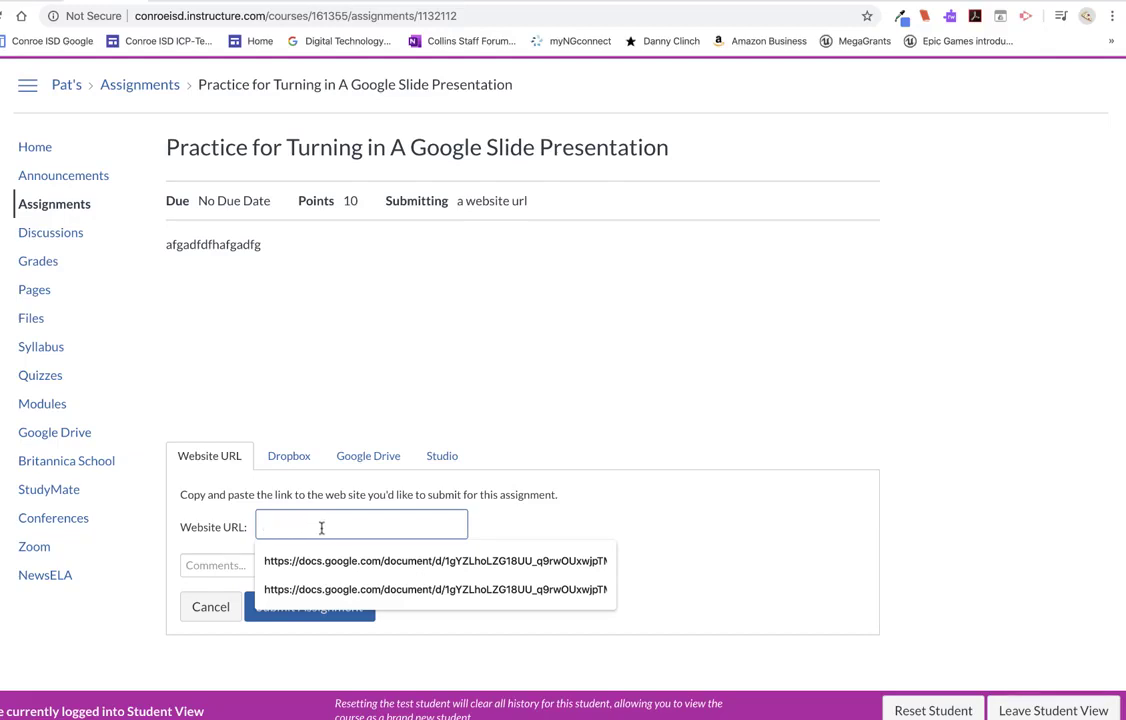
{"action": "left_click", "coordinate": [1043, 712]}
{"action": "left_click", "coordinate": [702, 232]}
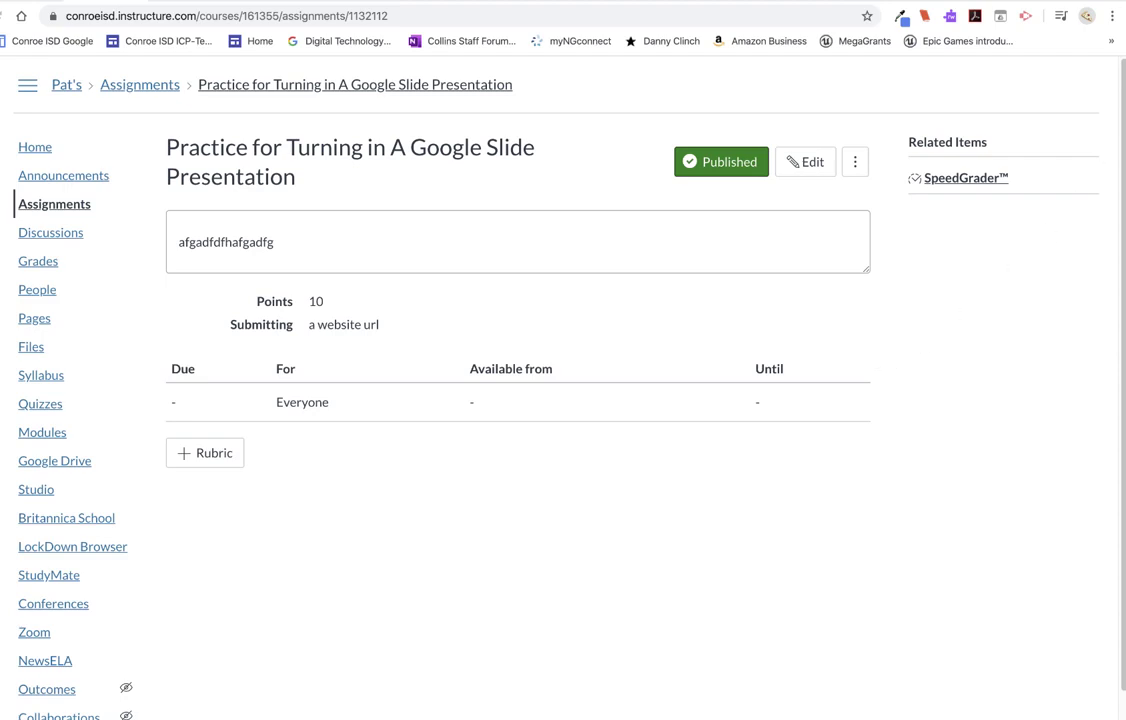
Switch to My Presentation in Google Slides, turn on link sharing and copy its shareable link.
{"action": "key", "text": "ctrl+Tab"}
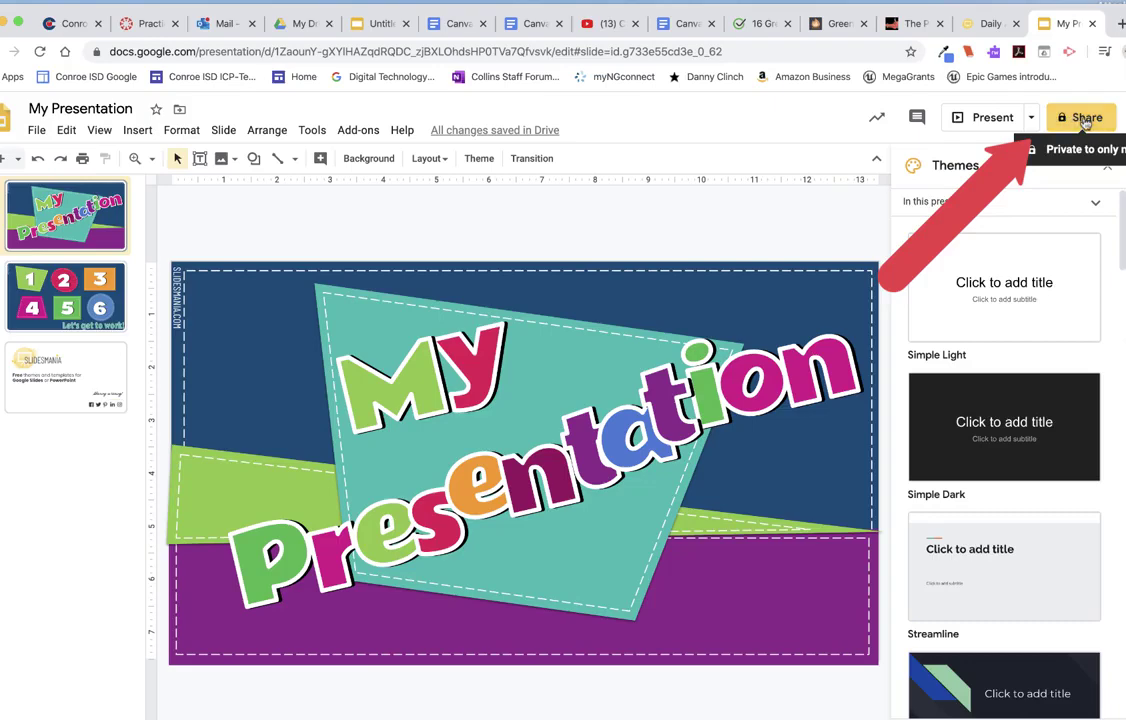
{"action": "left_click", "coordinate": [1085, 121]}
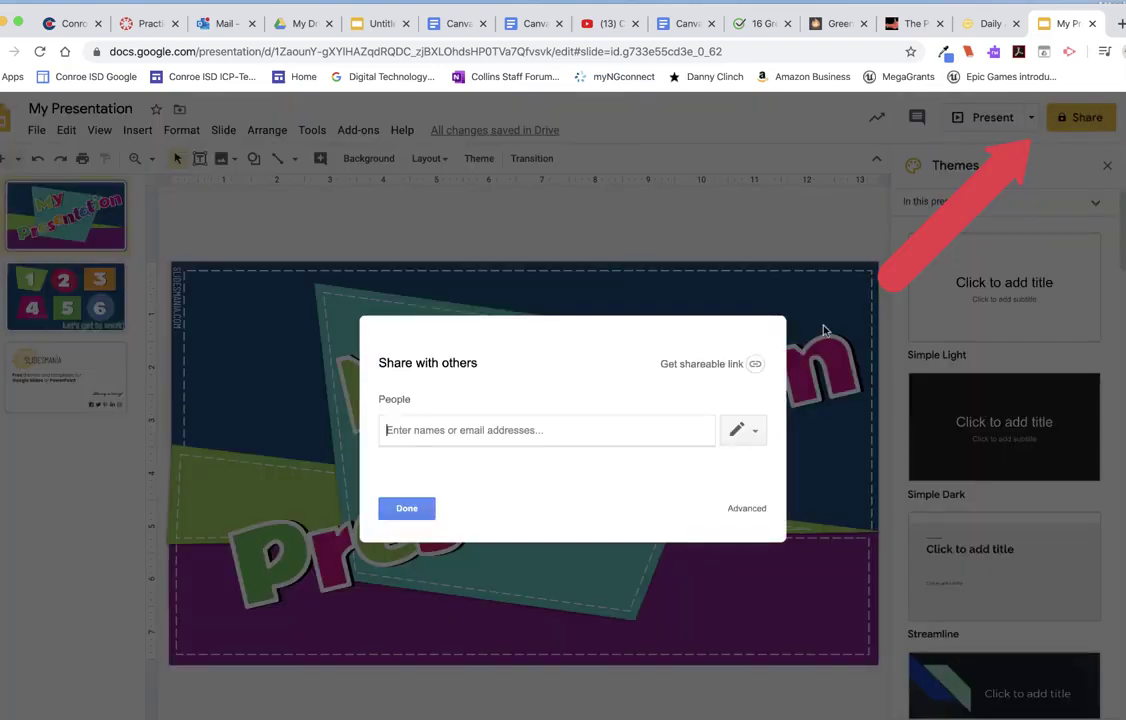
{"action": "left_click", "coordinate": [710, 366]}
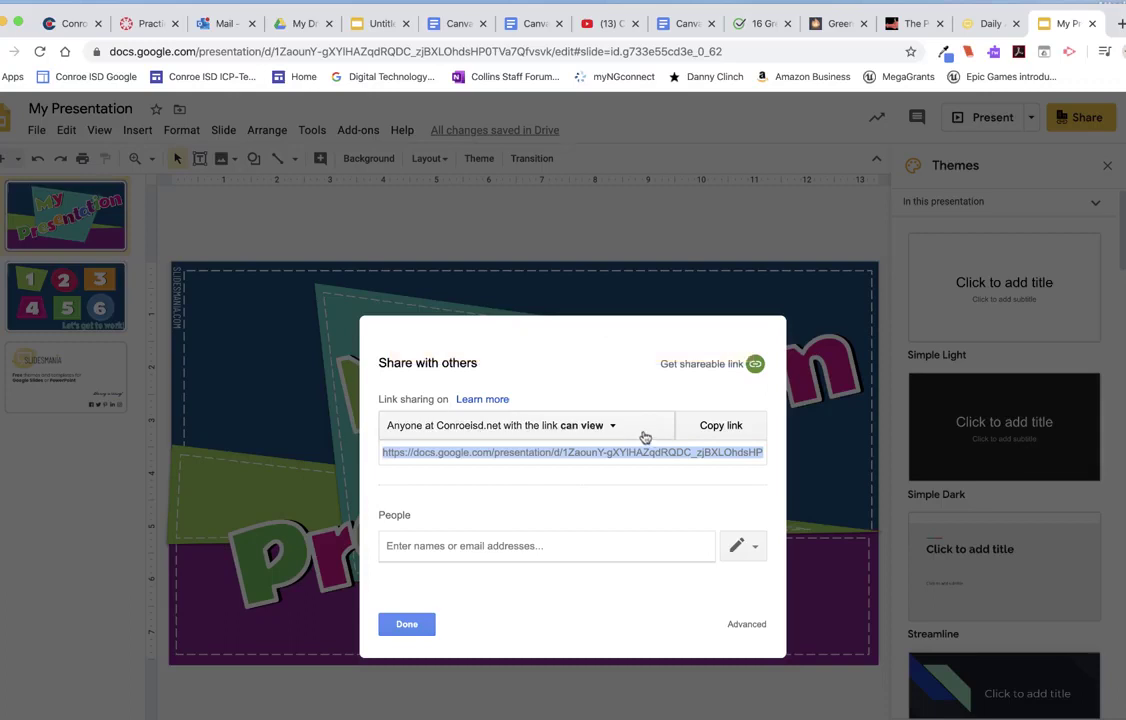
{"action": "left_click", "coordinate": [722, 430]}
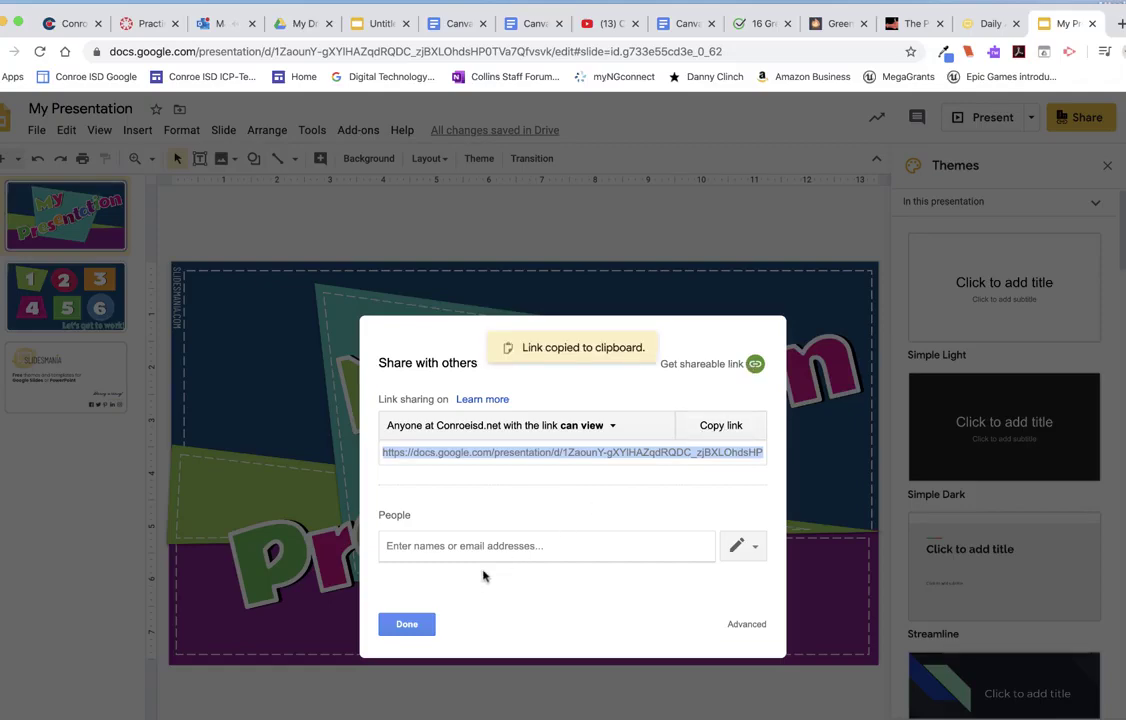
{"action": "left_click", "coordinate": [405, 625]}
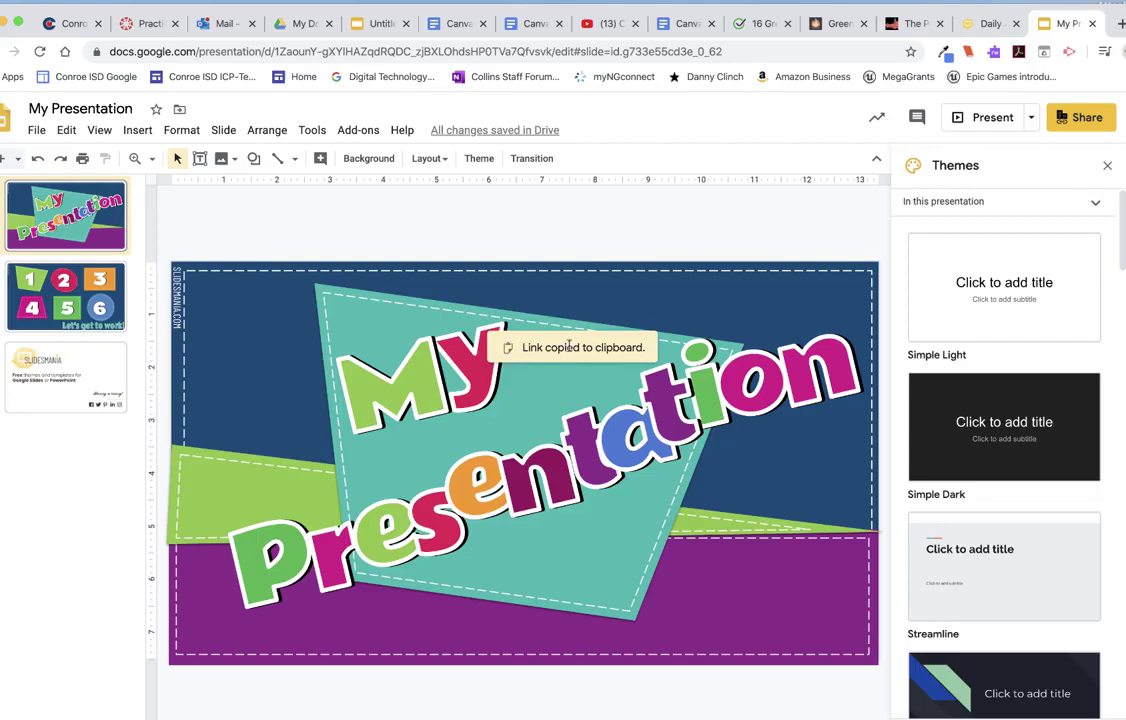
Return to the Canvas course and open the Google Slide presentation practice assignment in Student View.
{"action": "left_click", "coordinate": [146, 24]}
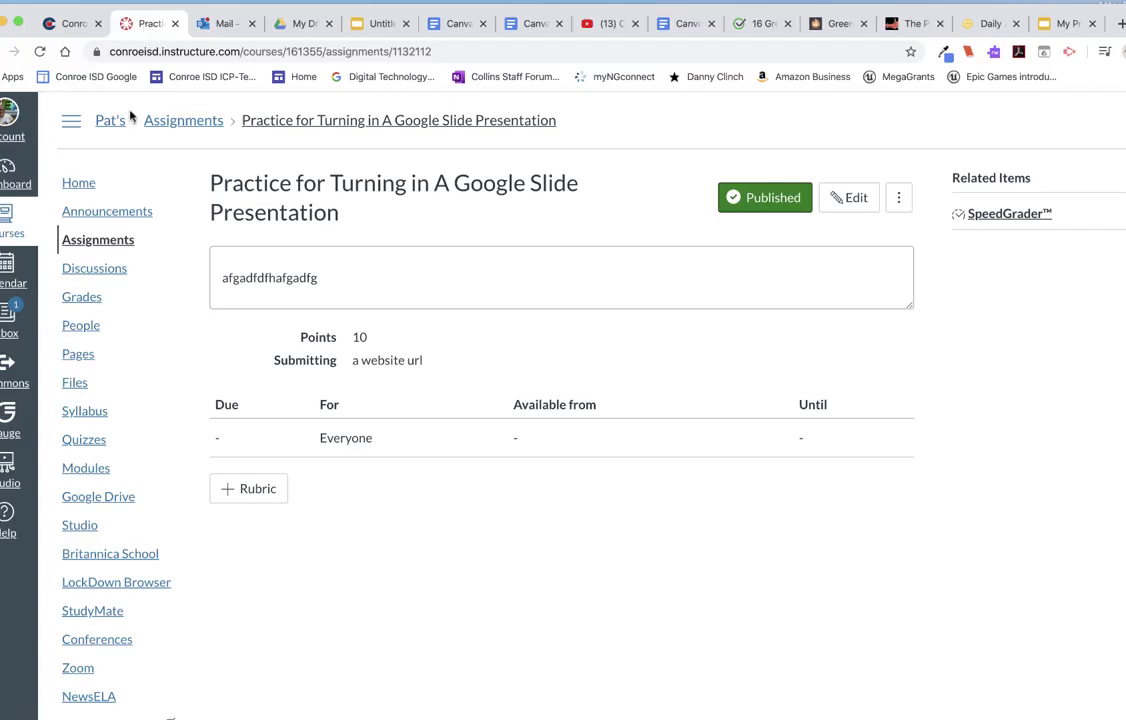
{"action": "left_click", "coordinate": [81, 186]}
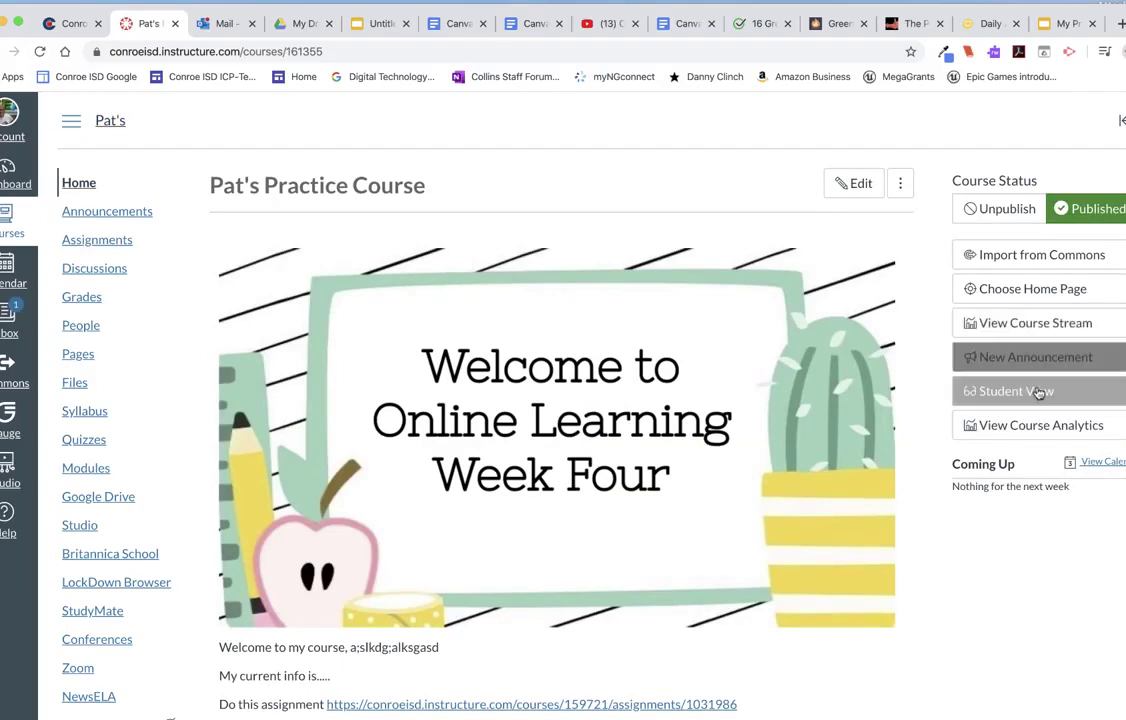
{"action": "left_click", "coordinate": [1036, 392]}
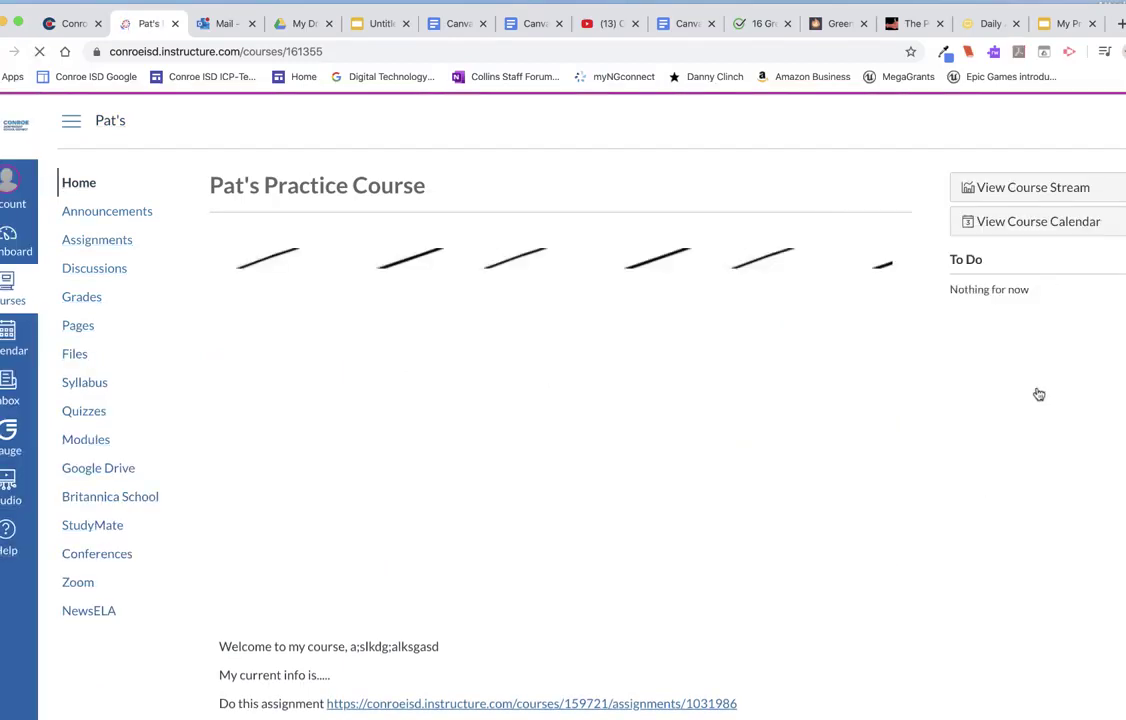
{"action": "left_click", "coordinate": [116, 245]}
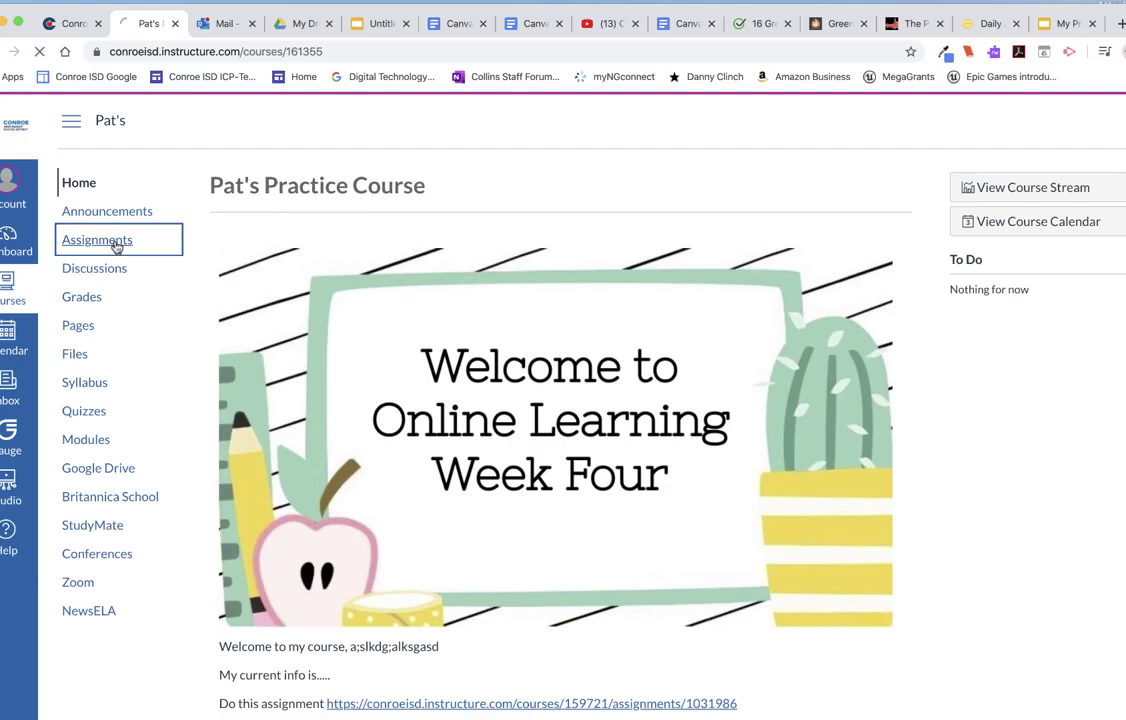
{"action": "scroll", "coordinate": [557, 581], "scroll_direction": "down", "scroll_amount": 2}
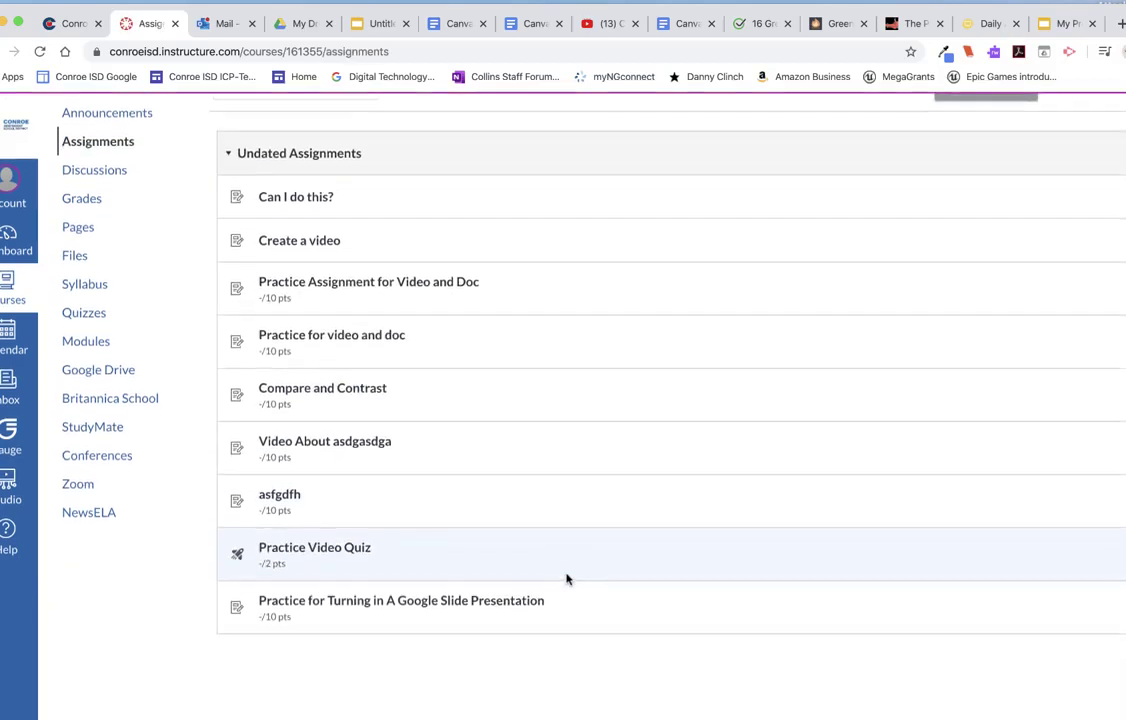
{"action": "left_click", "coordinate": [477, 606]}
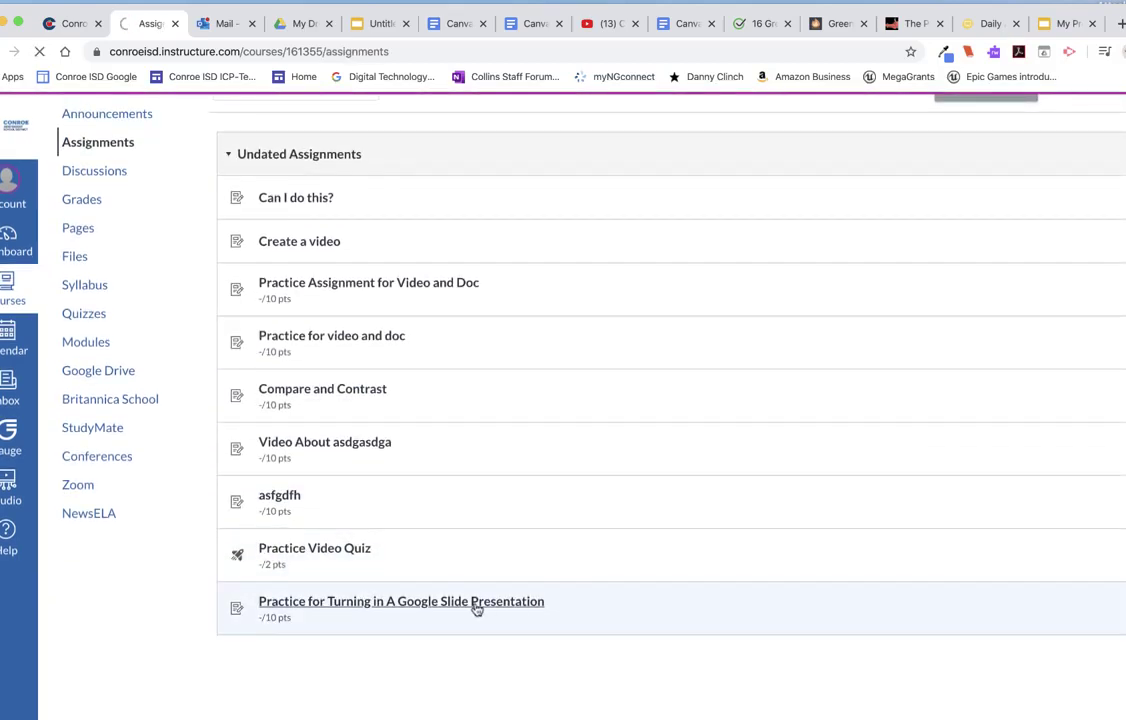
Start the assignment submission and paste the copied Google Slides link as the website URL.
{"action": "left_click", "coordinate": [856, 191]}
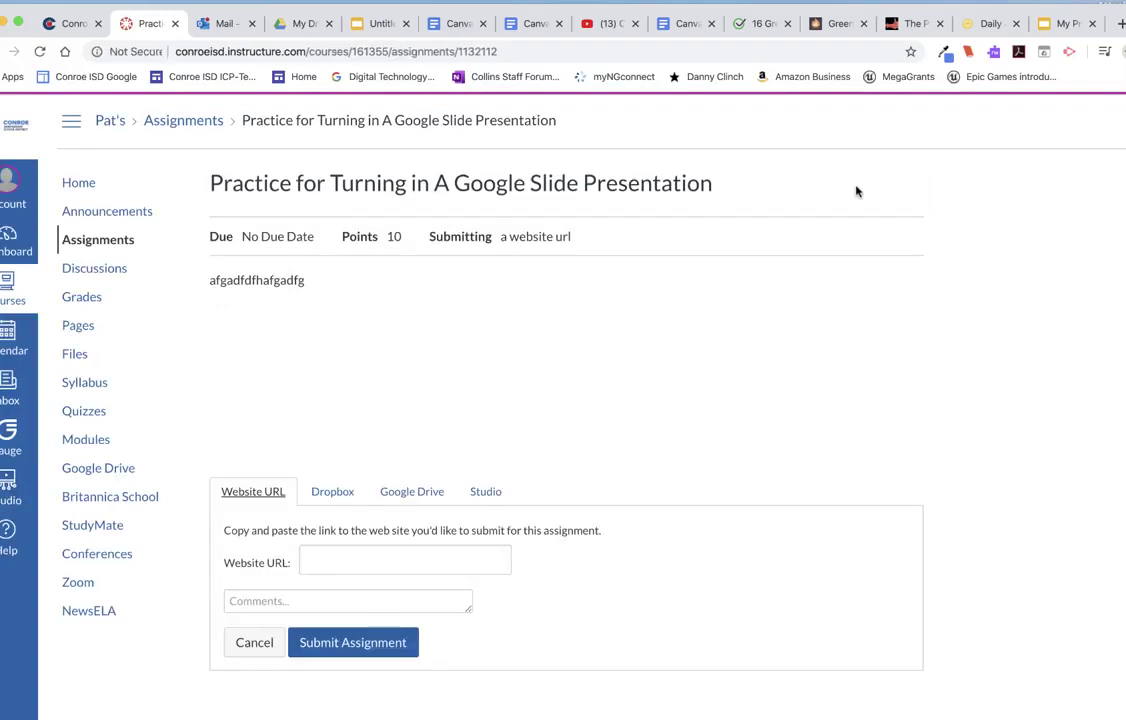
{"action": "left_click", "coordinate": [341, 558]}
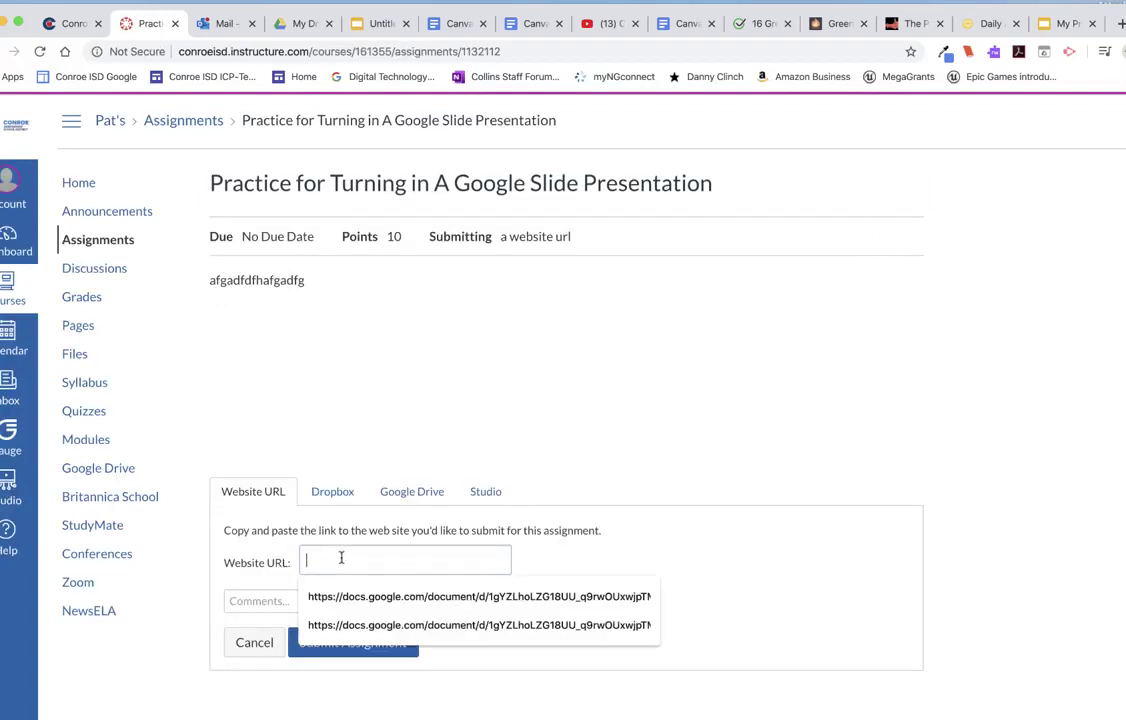
{"action": "key", "text": "super+v"}
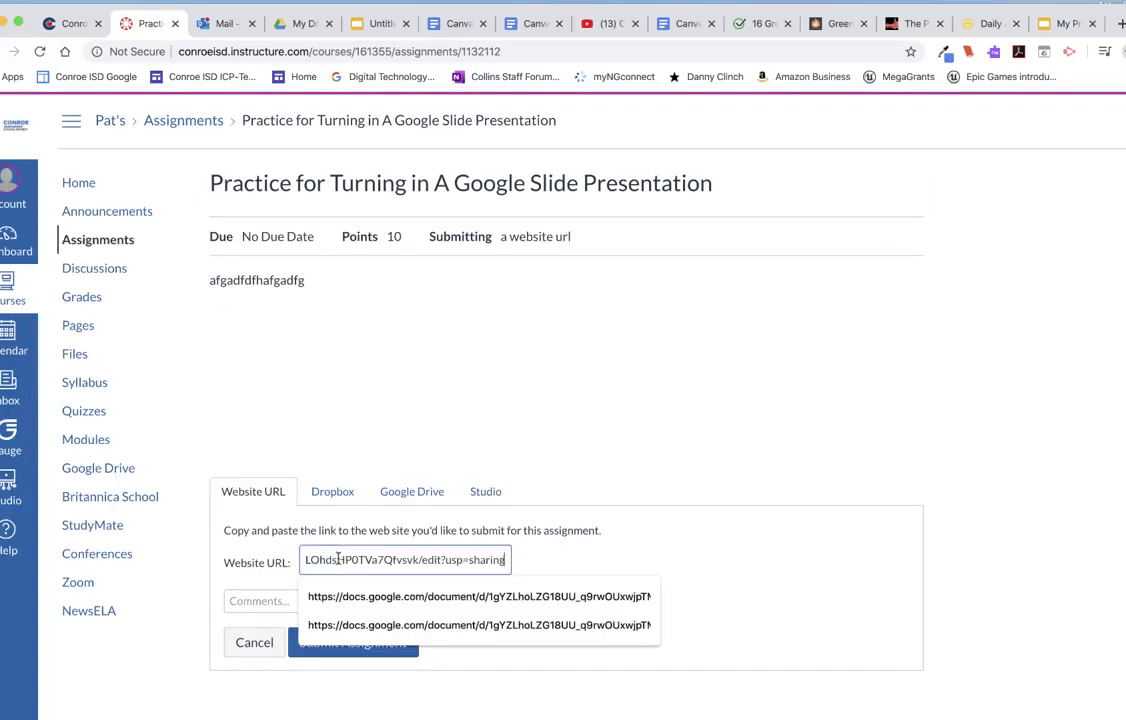